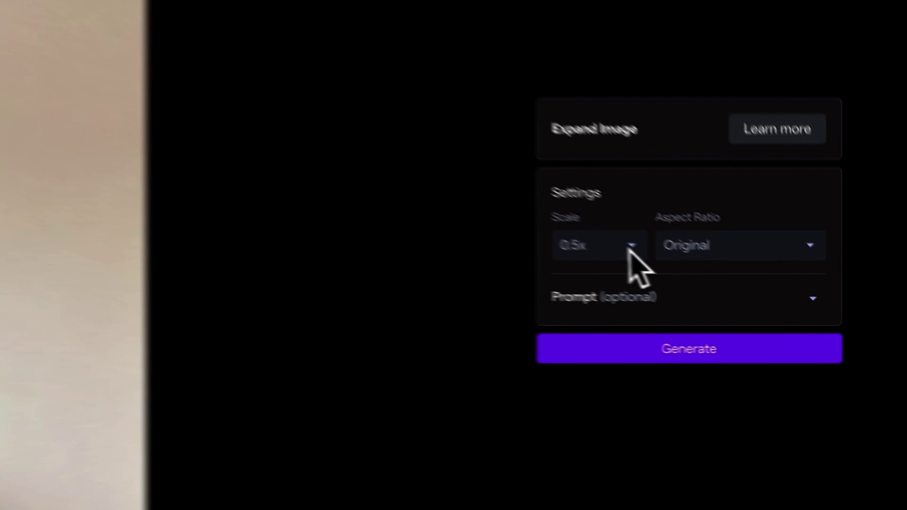
Expand the room photo at 0.5x scale with the Widescreen (16:9) aspect ratio, without a prompt
click(614, 246)
click(757, 249)
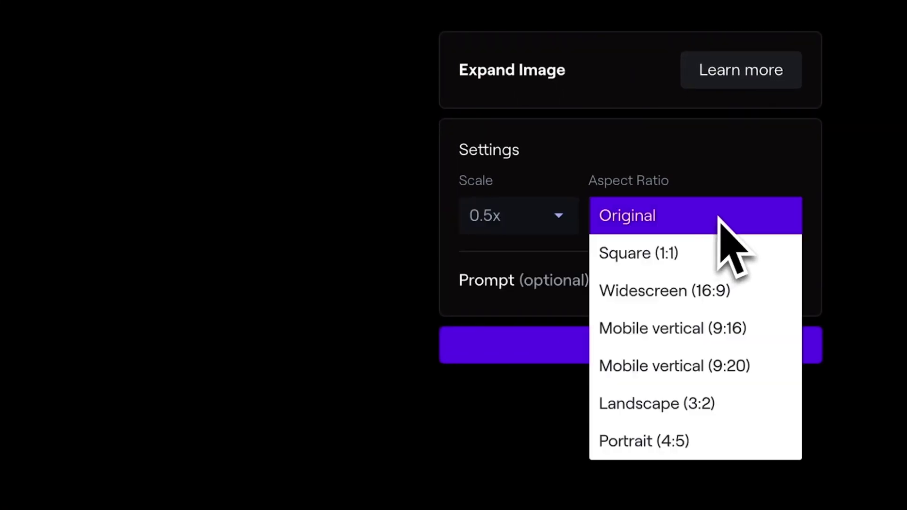
click(761, 283)
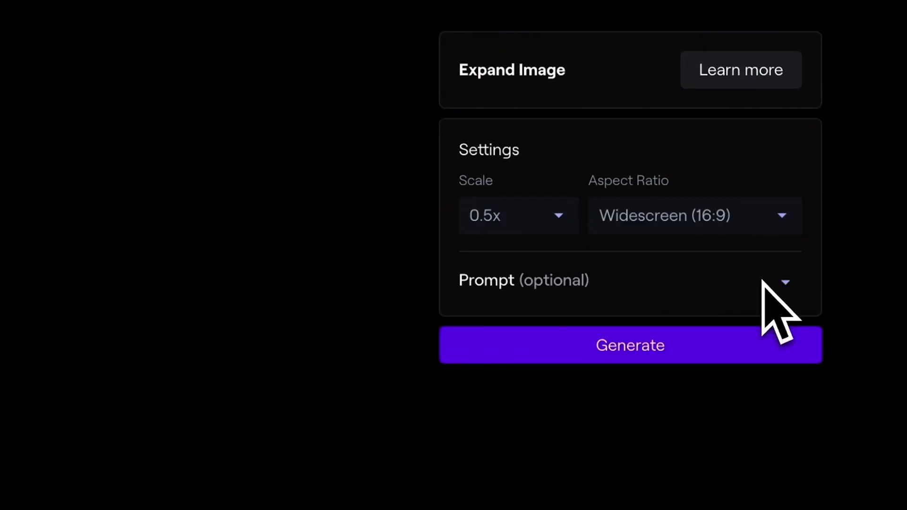
click(793, 289)
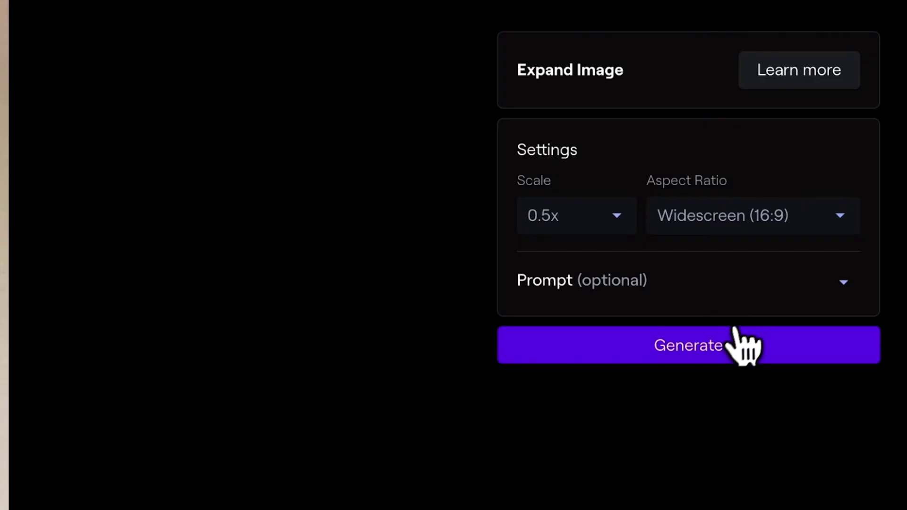
click(731, 332)
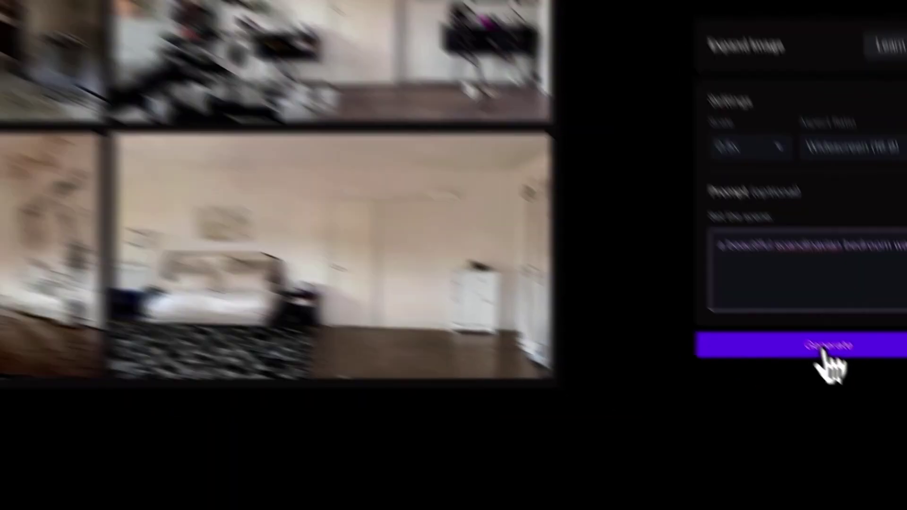
Generate another expansion of the photo with a prompt describing a beautiful scandinavian bedroom
click(821, 352)
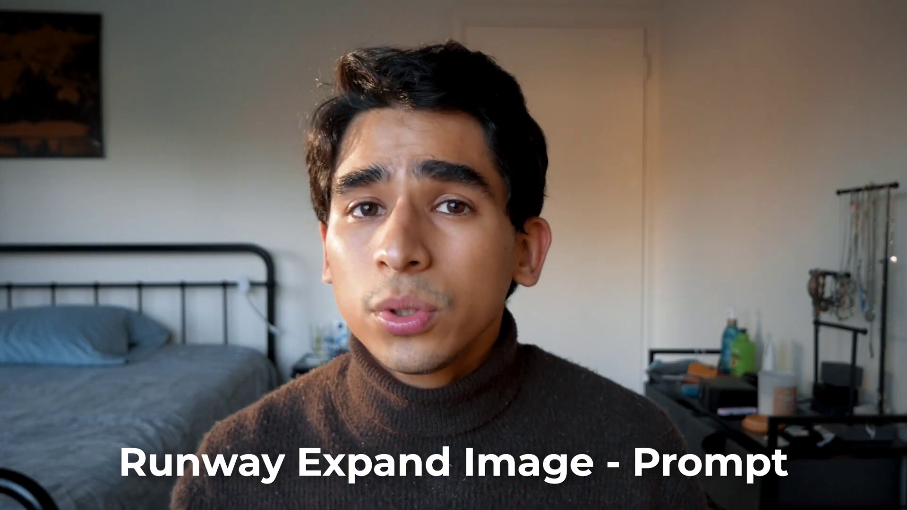
click(730, 436)
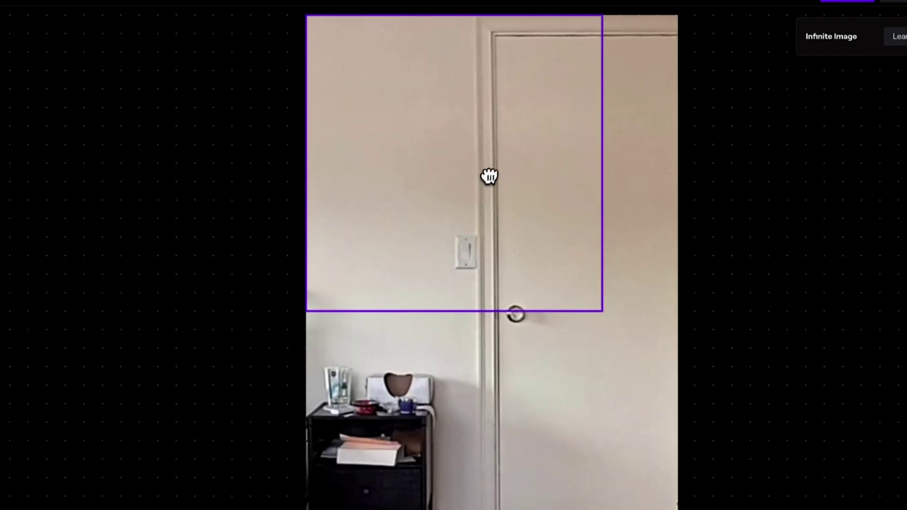
Place the room photo from the saved assets on the Infinite Image canvas, with the generation frame overlapping the photo's upper-left edge
drag(488, 176, 269, 168)
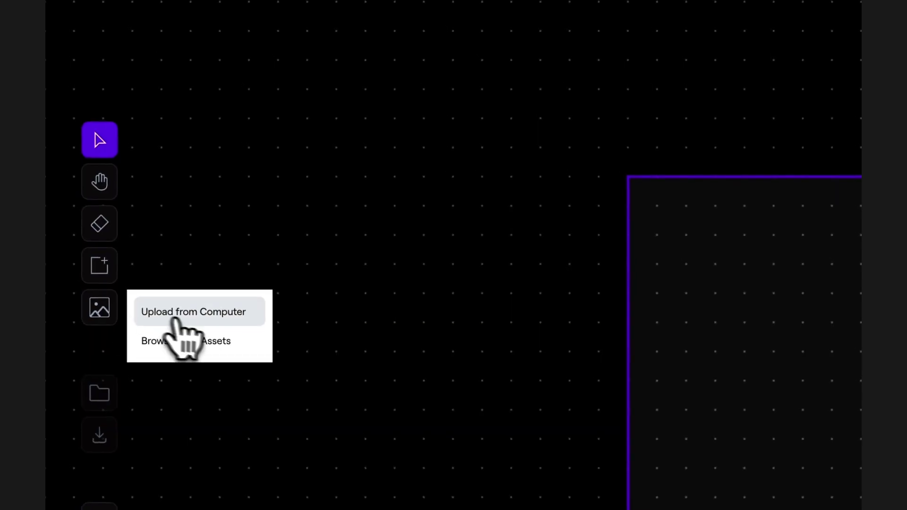
click(204, 343)
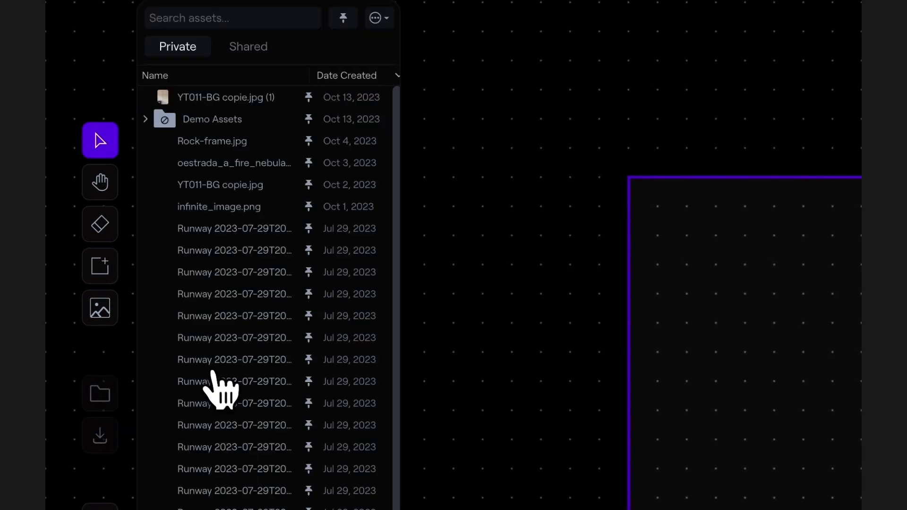
click(213, 384)
drag(634, 194, 337, 123)
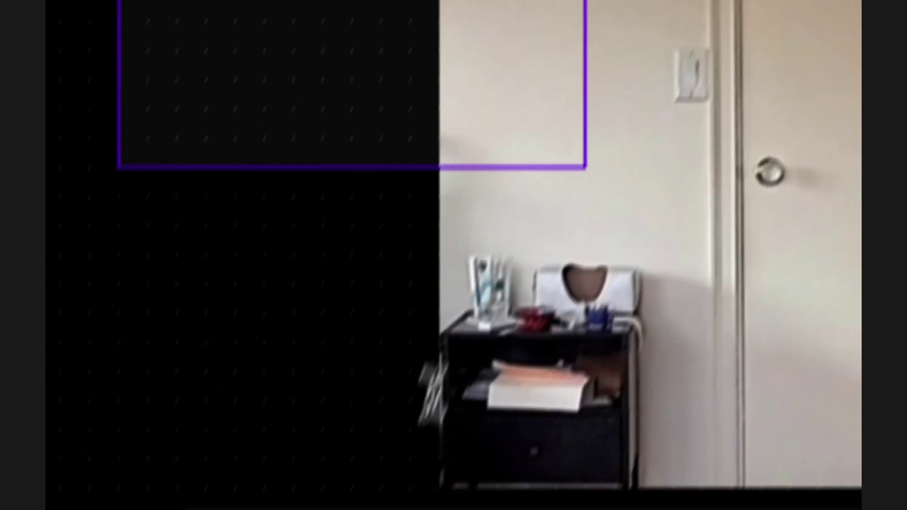
Generate the framed area with the prompt "A wall of a beautiful scandinavian bedroom" and look through its variants
click(395, 479)
text(A wall of a beautiful scandinavian bedroom)
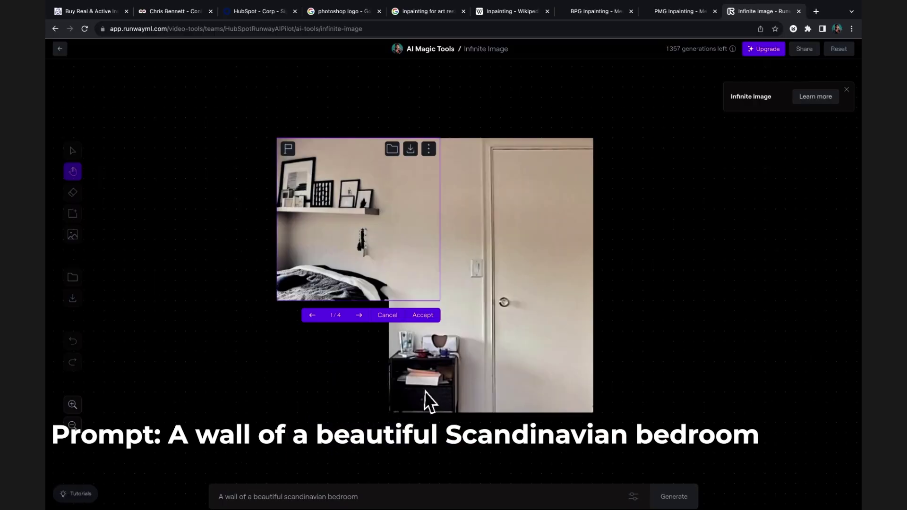
click(357, 315)
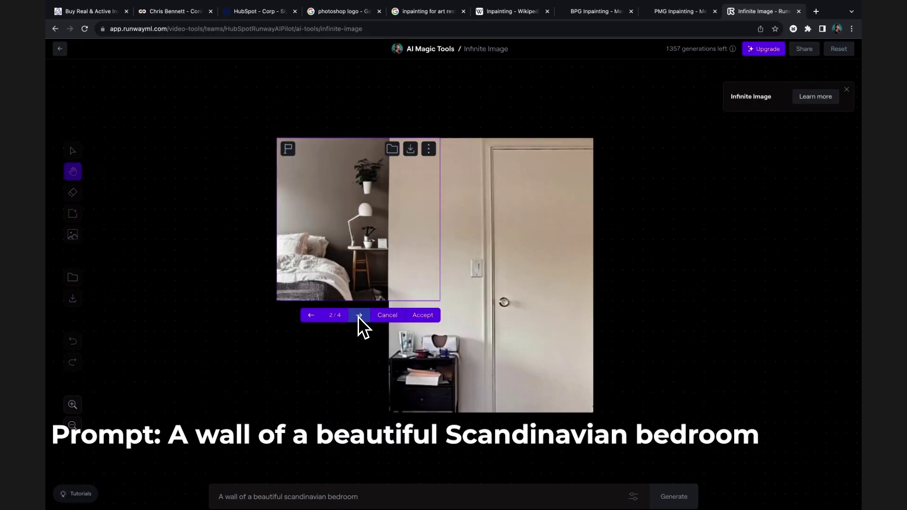
click(357, 316)
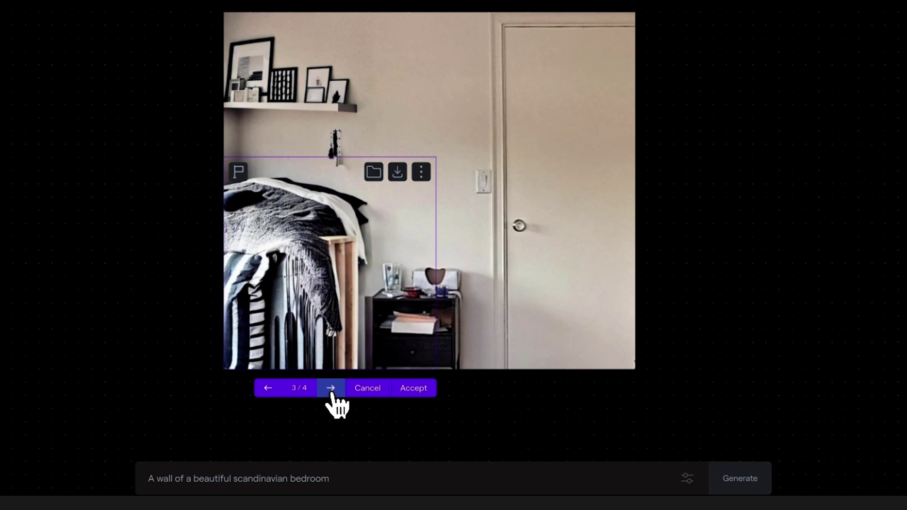
Compare the generated variants for the area below the bed, beside the black nightstand
click(330, 389)
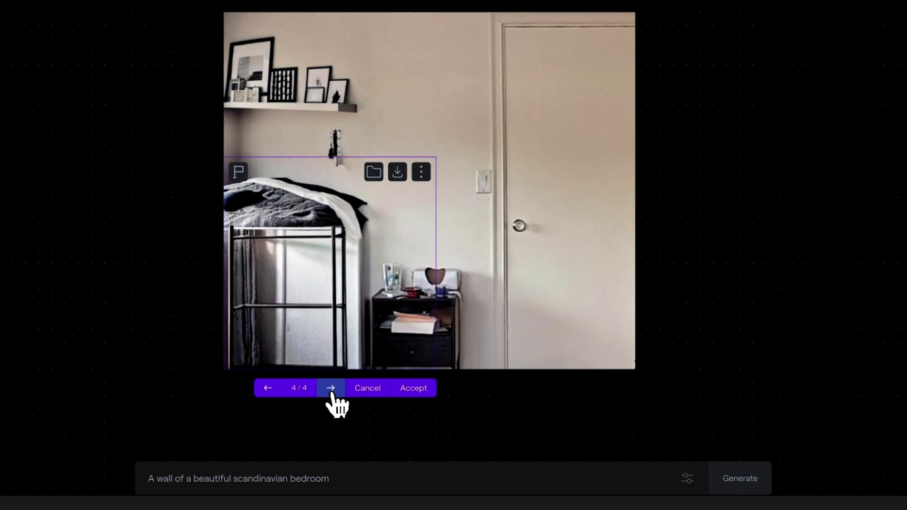
click(330, 393)
click(331, 392)
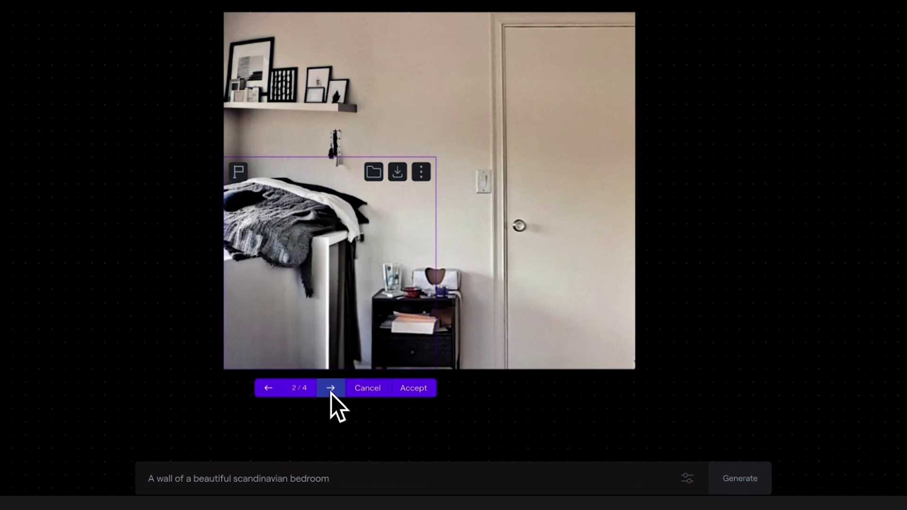
click(330, 395)
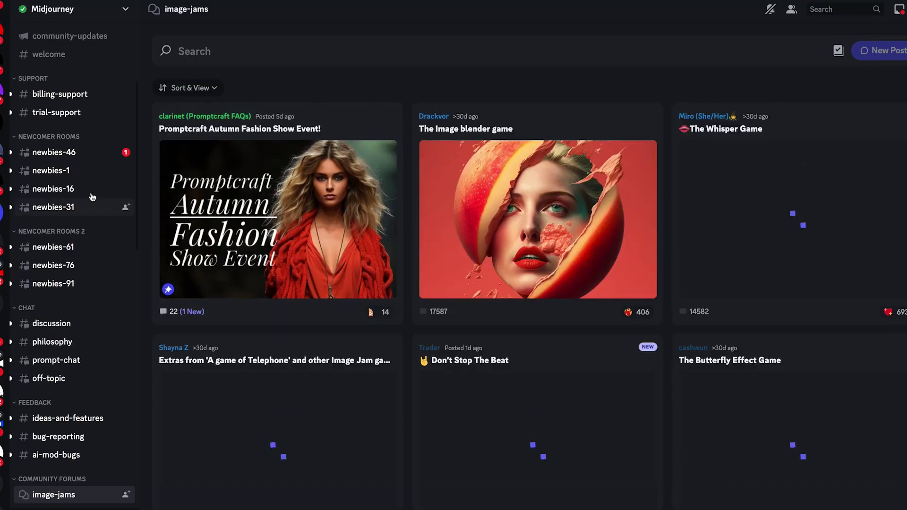
Look through the channels of the Midjourney Discord server and the artwork in Midjourney's Community Showcase
mouse_move(95, 203)
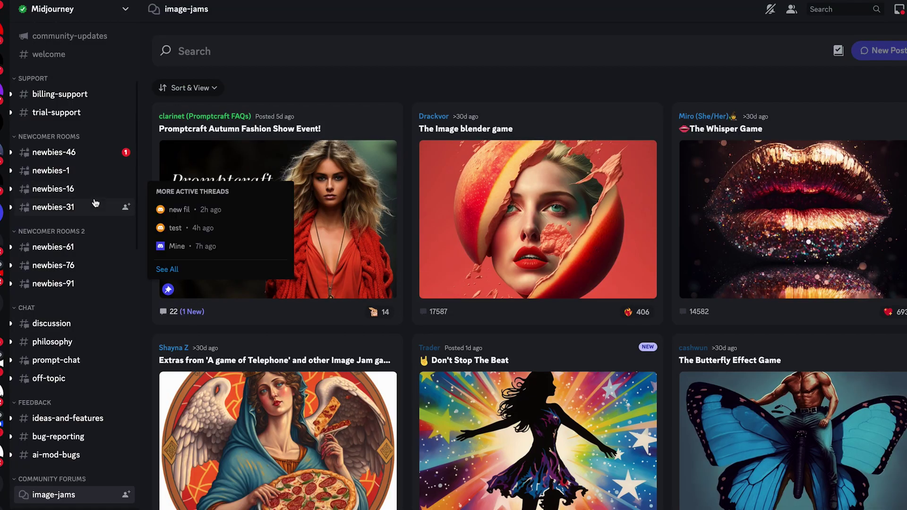
scroll(662, 284, down, 2)
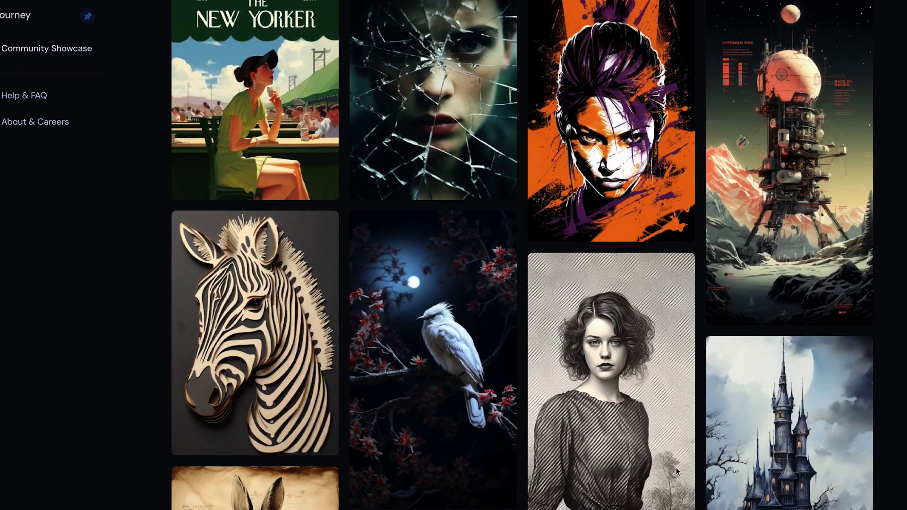
scroll(676, 470, down, 1)
scroll(676, 471, down, 4)
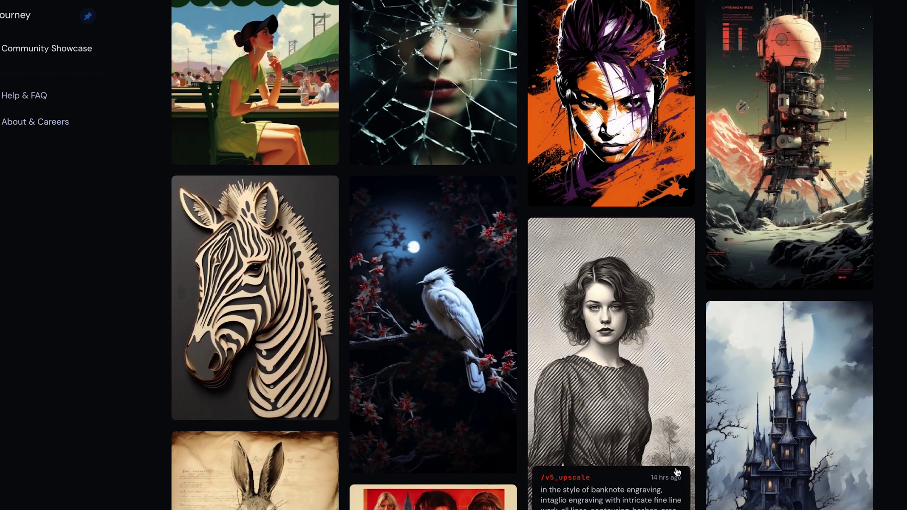
scroll(676, 471, down, 7)
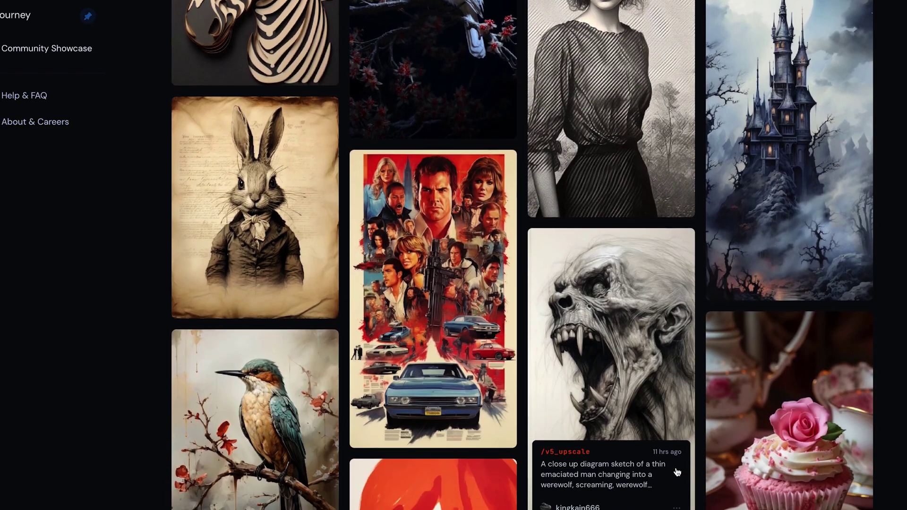
scroll(677, 470, down, 4)
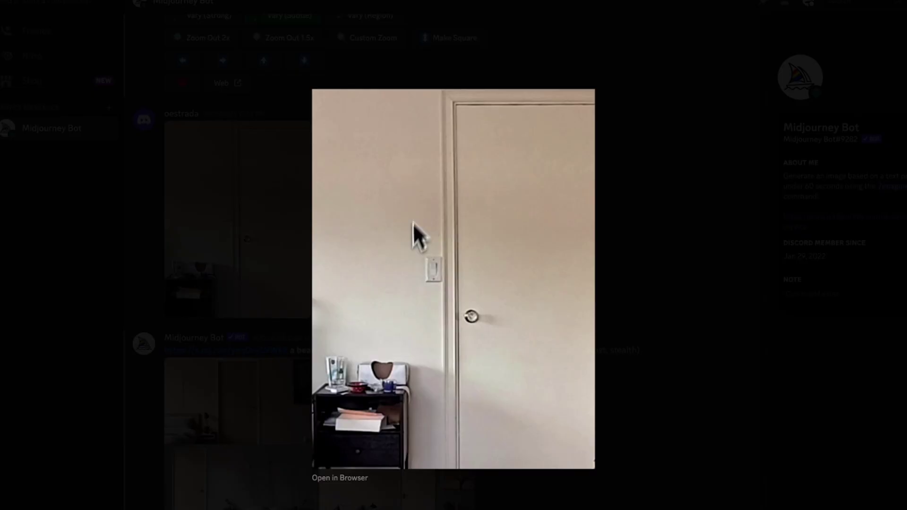
Examine the Midjourney Bot prompt "a beautiful scandinavian bedroom wall, minimalistic --ar 16:9" and the AI chat request for a more detailed prompt
click(665, 315)
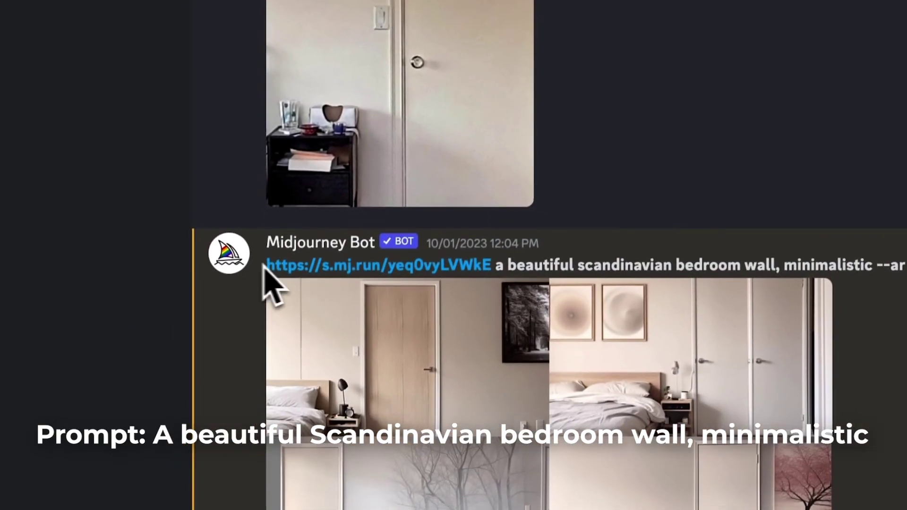
drag(265, 266, 876, 260)
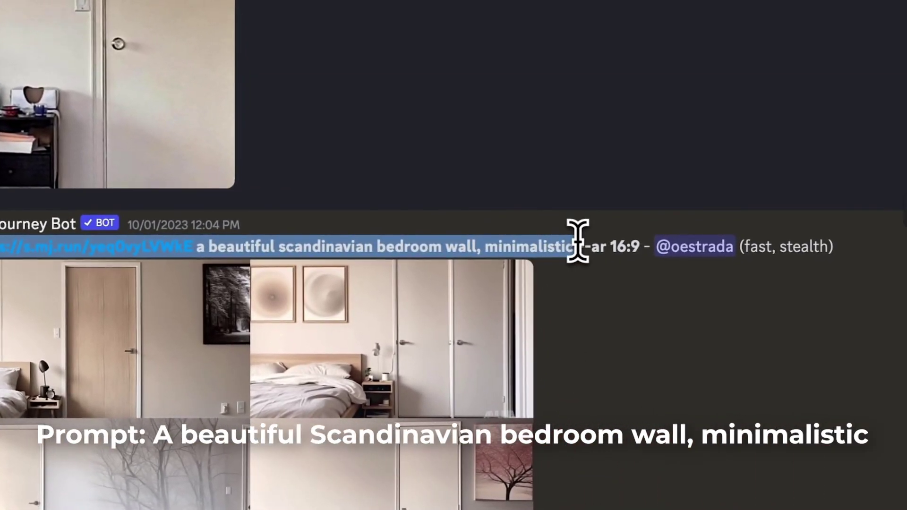
drag(577, 240, 644, 236)
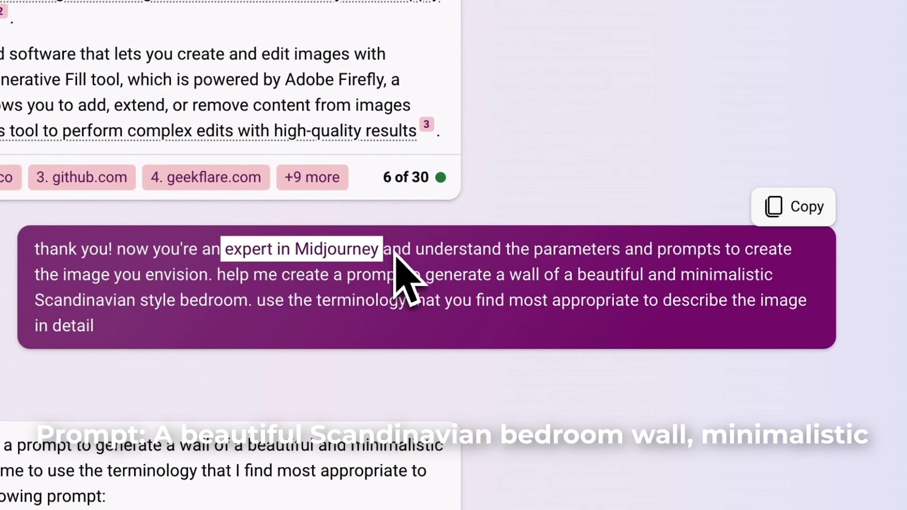
drag(64, 324, 342, 334)
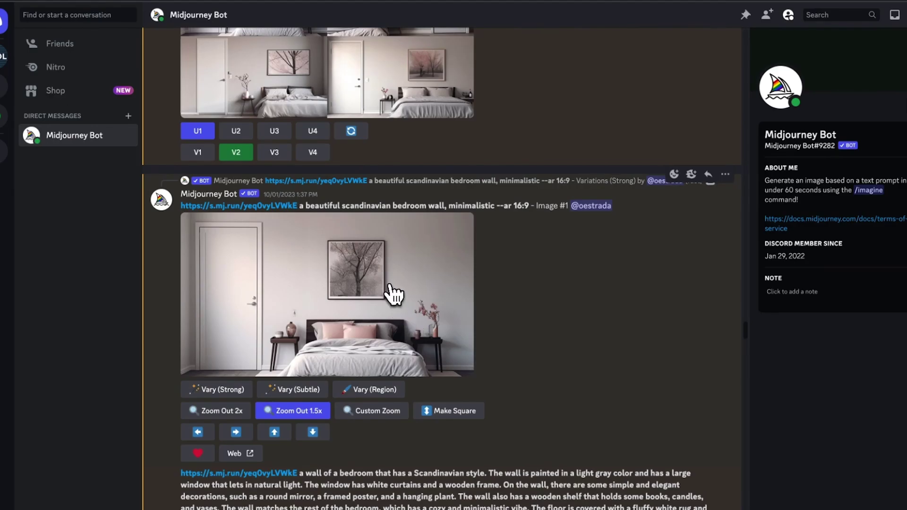
View enlarged Midjourney results: the minimalistic bedroom image, the detailed-prompt grid and its upscaled Image #3
click(392, 294)
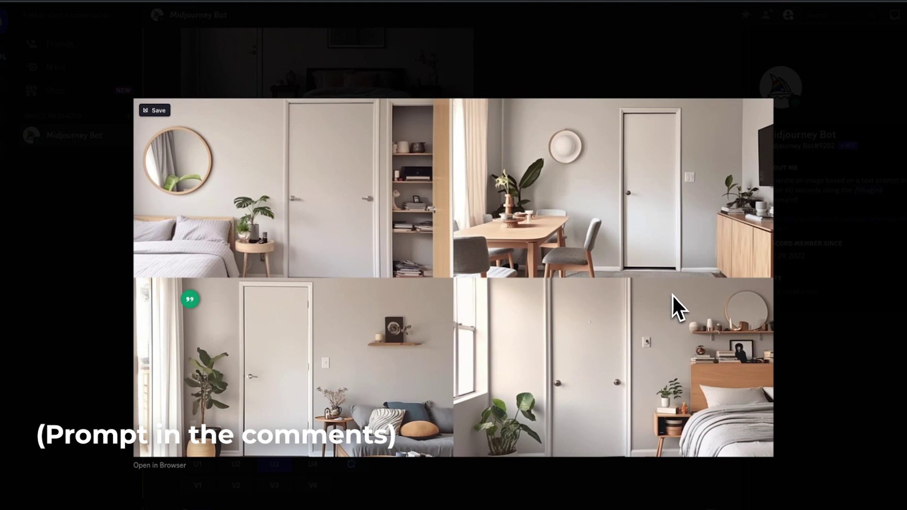
key(Escape)
scroll(303, 325, down, 8)
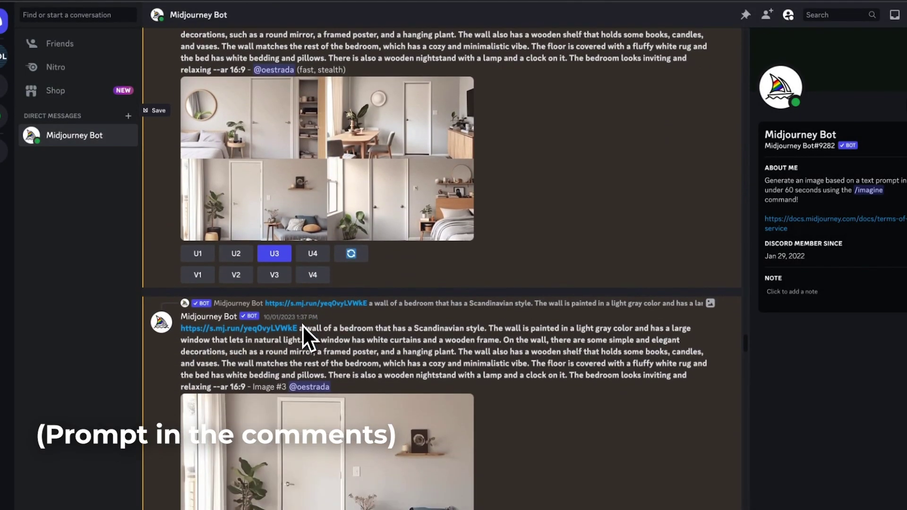
scroll(316, 324, down, 1)
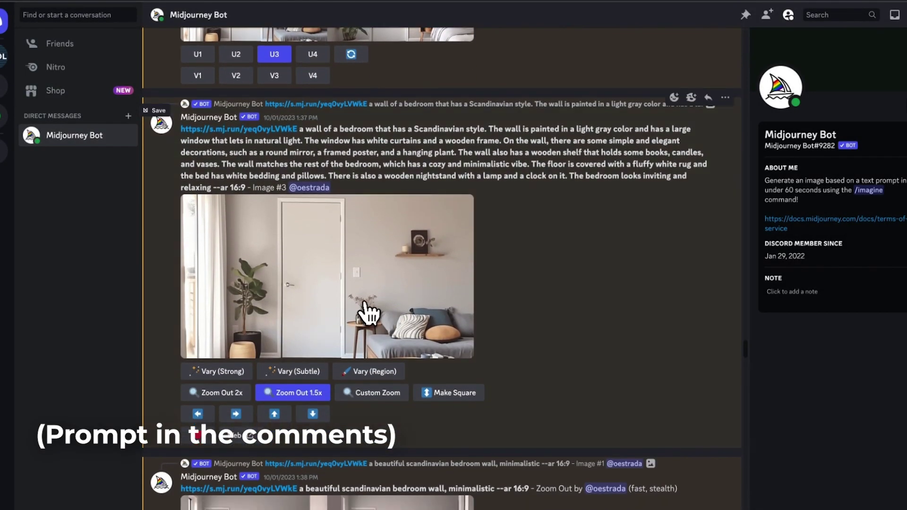
click(365, 302)
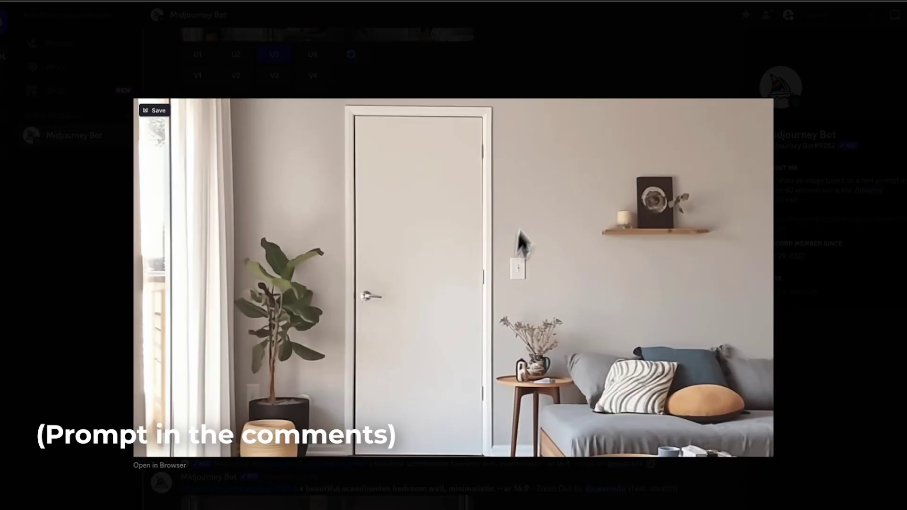